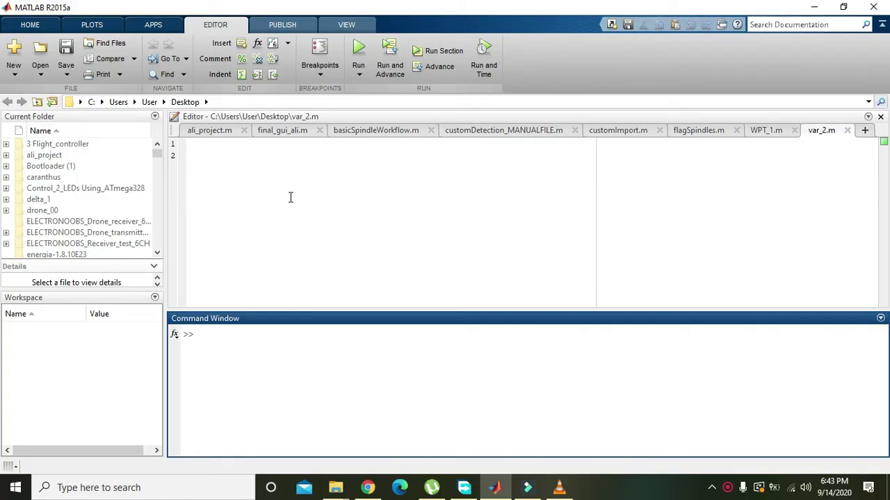
- Start line 2 of var_2.m with fileid=fopen('') and the caret between the empty quotes
click(269, 180)
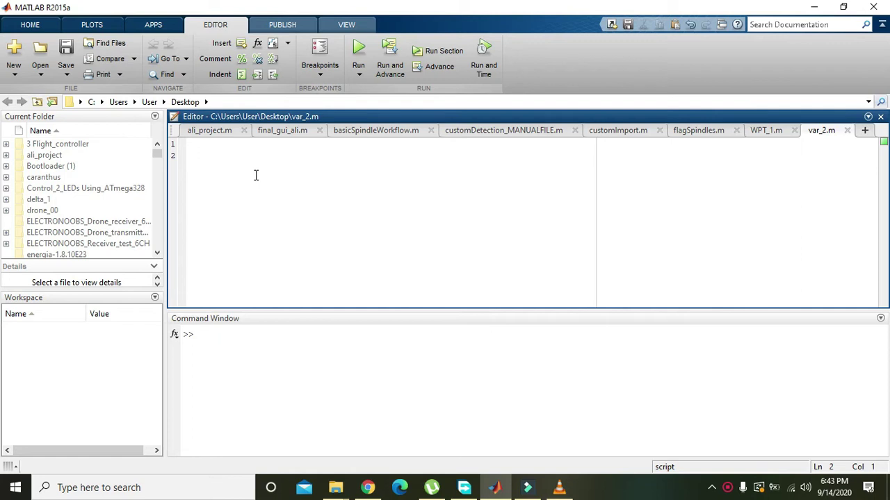
text(file)
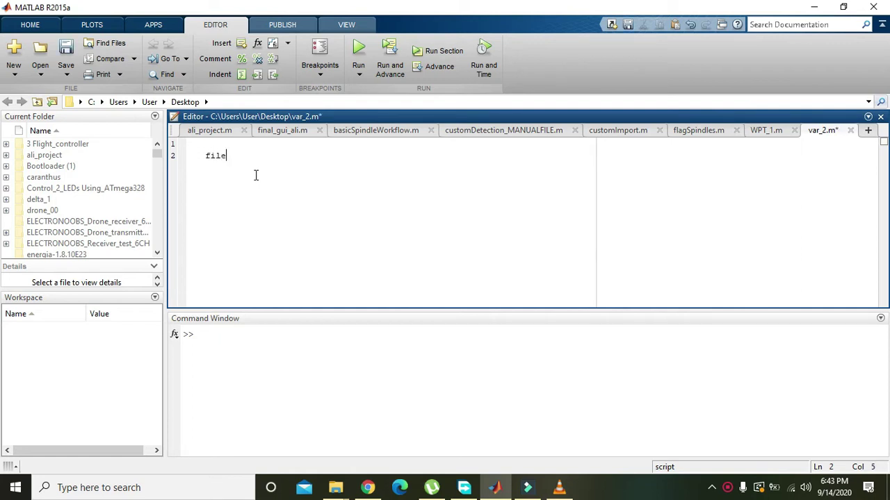
text(id=)
text(fopen)
text(())
text('')
key(Left)
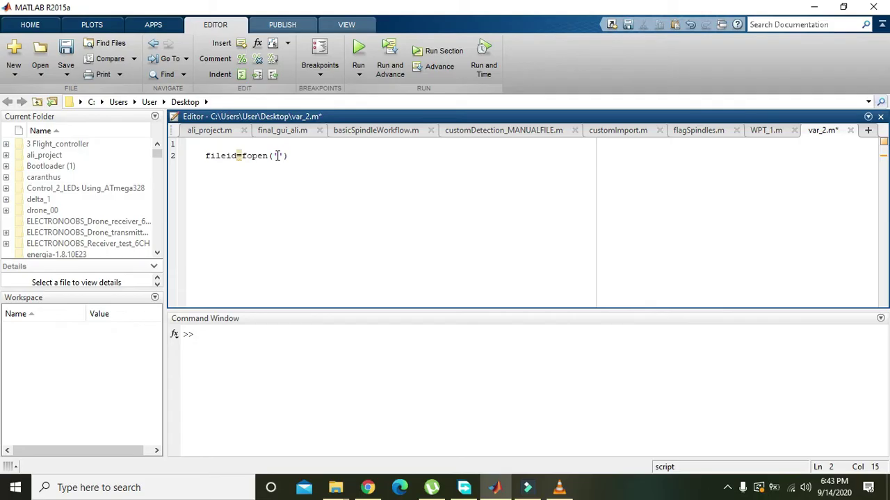
- Open the Properties of the desktop file our_file and select its location C:\Users\User\Desktop
click(814, 7)
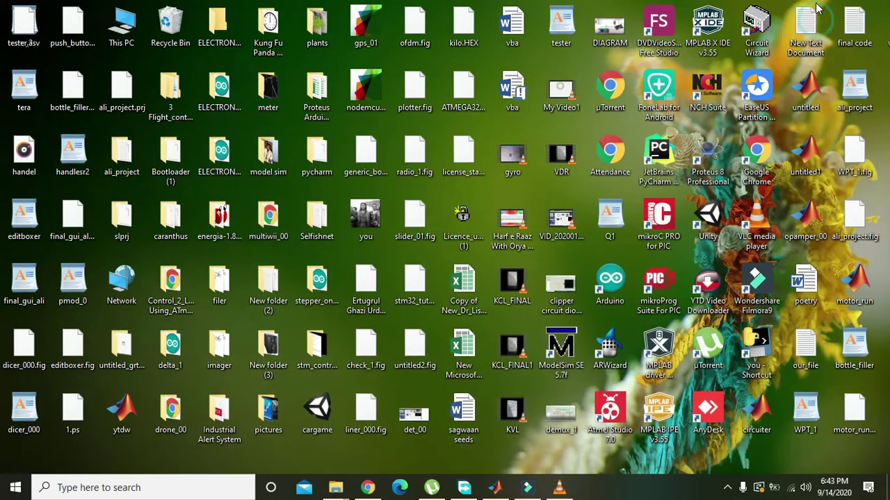
right_click(806, 350)
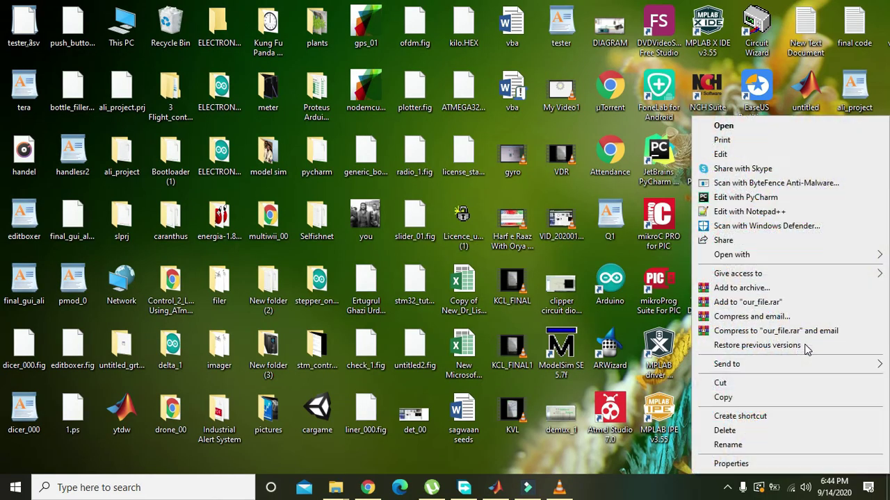
click(801, 464)
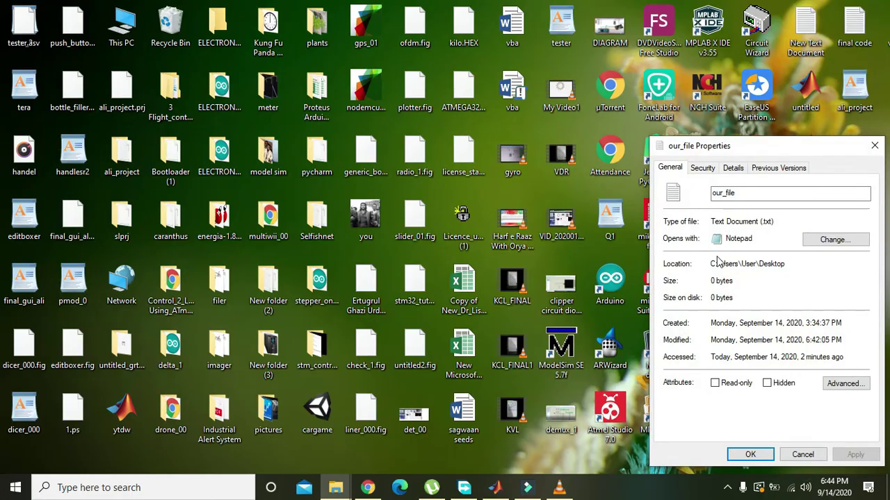
drag(710, 265, 793, 265)
key(ctrl+c)
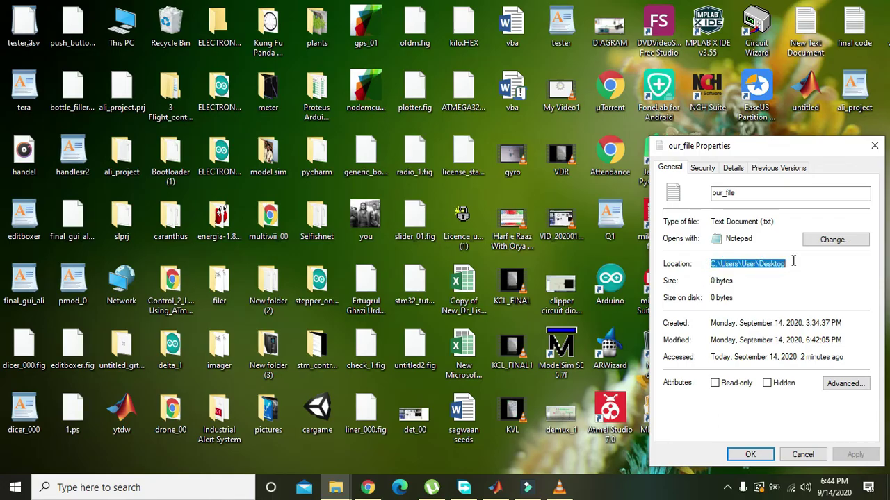
- Paste the path into fopen so it reads fopen('C:\Users\User\Desktop\')
click(500, 489)
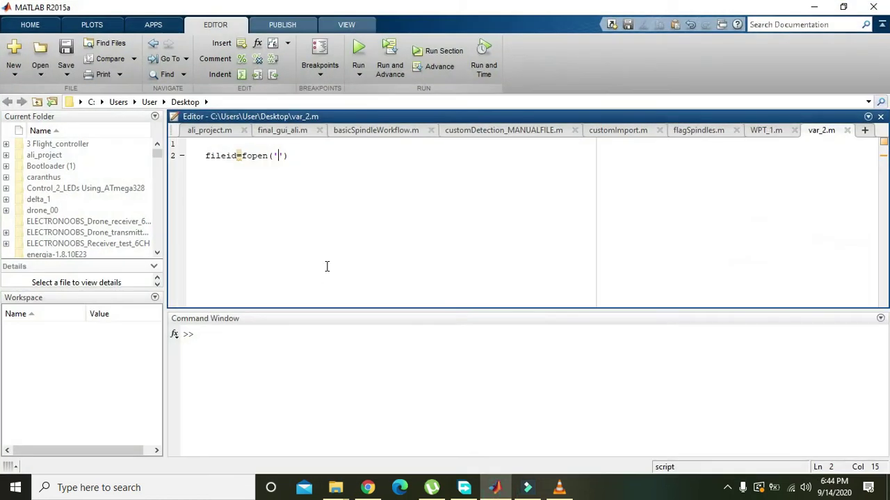
key(ctrl+v)
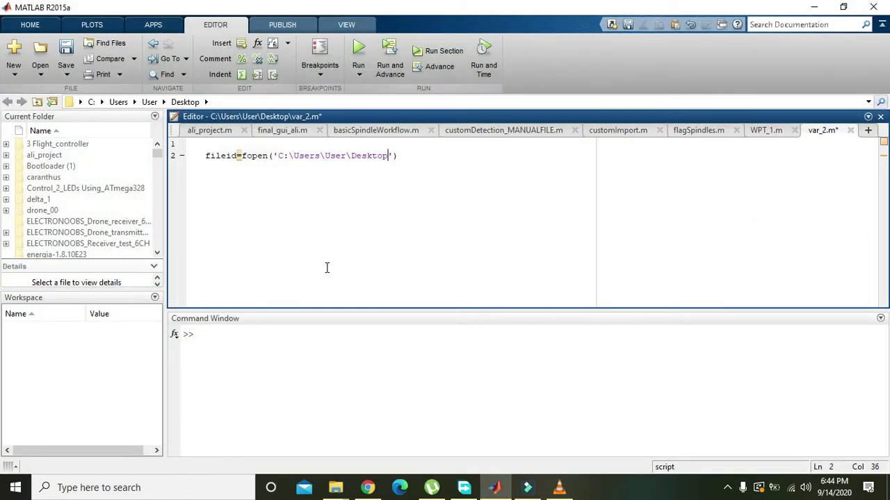
text(\)
- Copy the file name our_file from the Properties dialog and close it
click(810, 8)
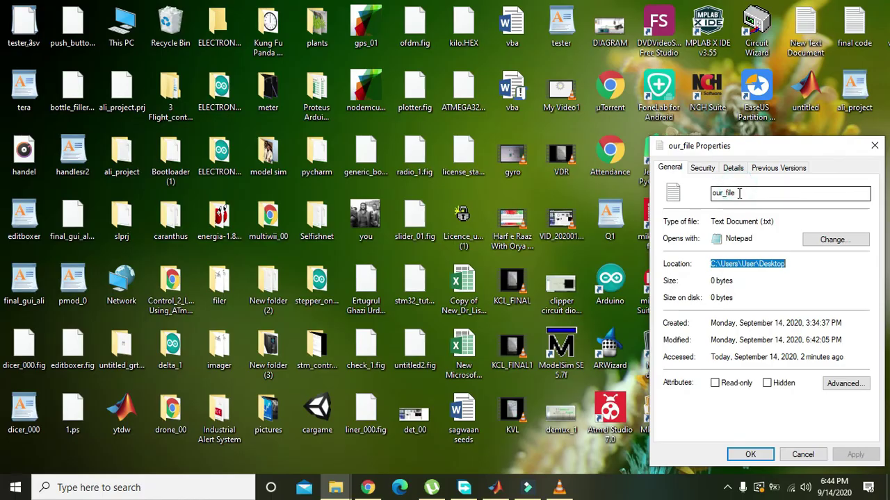
click(718, 193)
drag(718, 193, 698, 198)
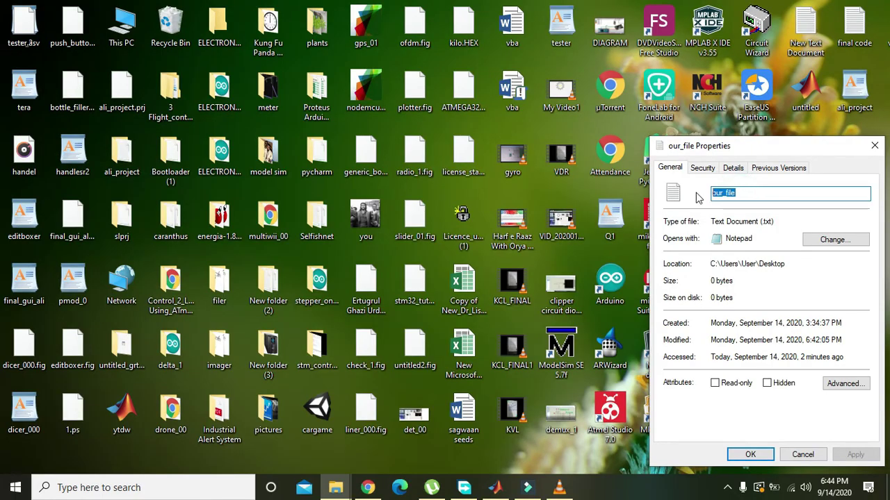
click(874, 146)
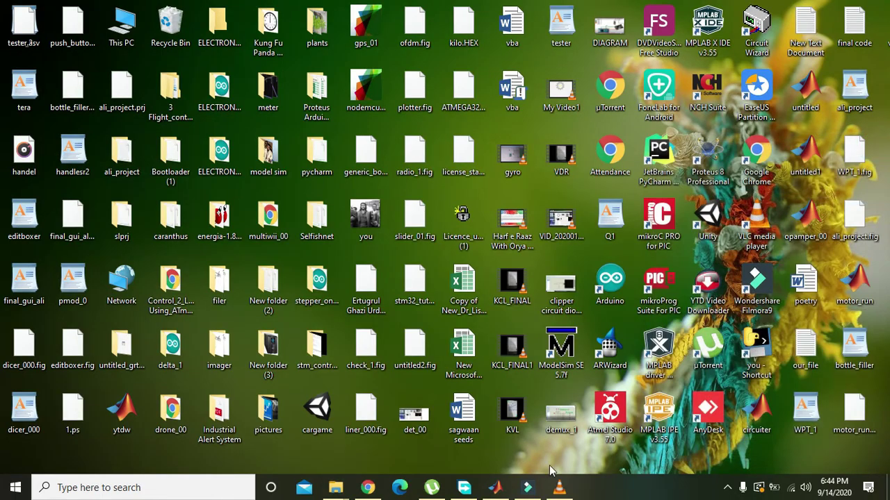
- Complete the call as fopen('C:\Users\User\Desktop\our_file.txt','w')
click(506, 491)
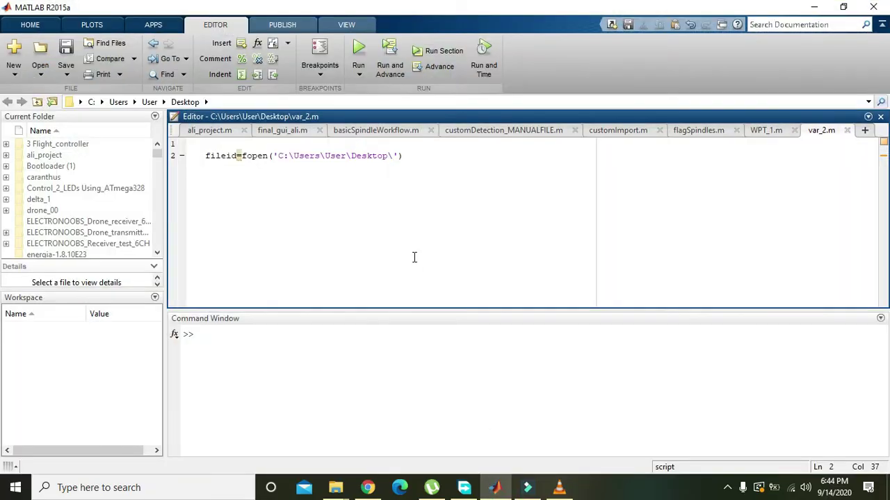
text(our_file)
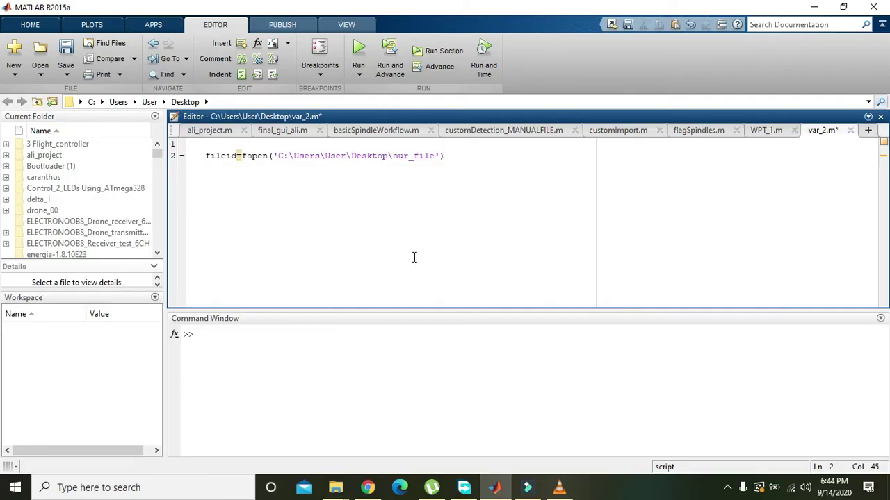
text(.)
text(txt)
text(,)
text('')
text(w)
double_click(474, 155)
click(488, 156)
key(Return)
- Check the 'w' write-mode argument and add an empty line 3 below the fopen line
click(471, 156)
double_click(470, 156)
right_click(475, 155)
key(Escape)
double_click(471, 155)
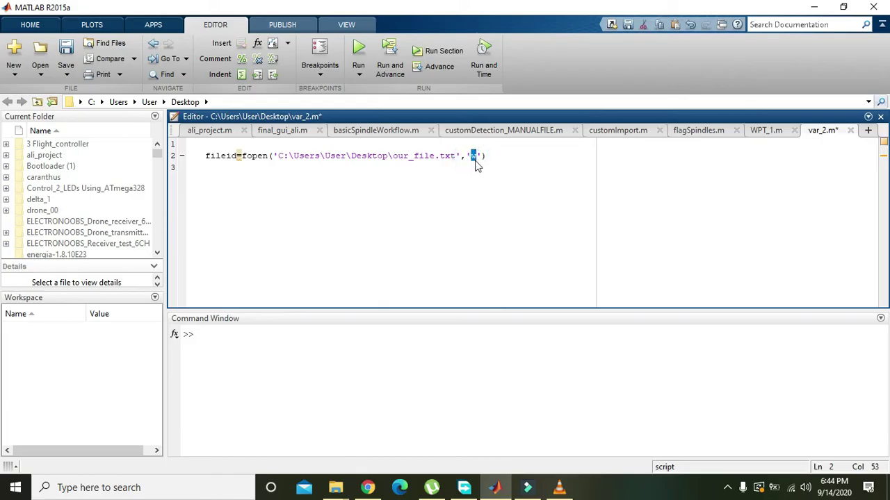
click(483, 155)
key(Return)
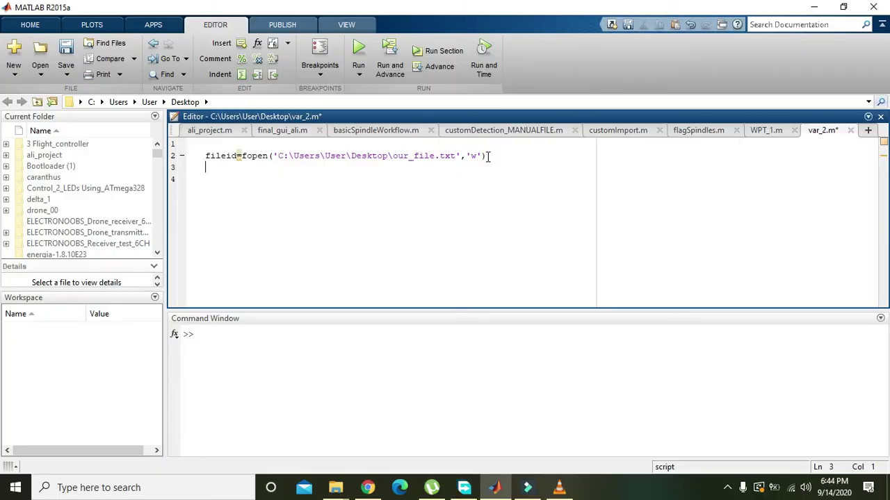
- Assign dd='good_bye' on line 3 and start a new line 4
text(dd)
text(=)
text('')
text(goo)
text(d )
text(b)
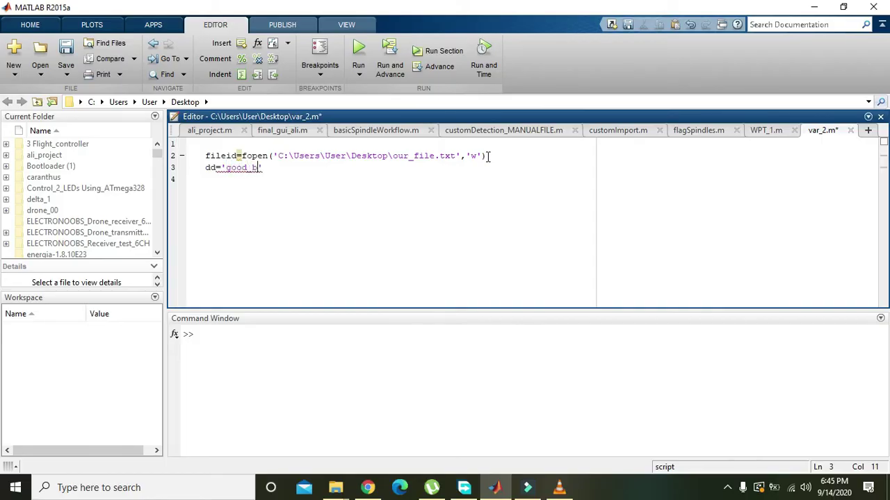
text(ye)
key(Return)
double_click(212, 168)
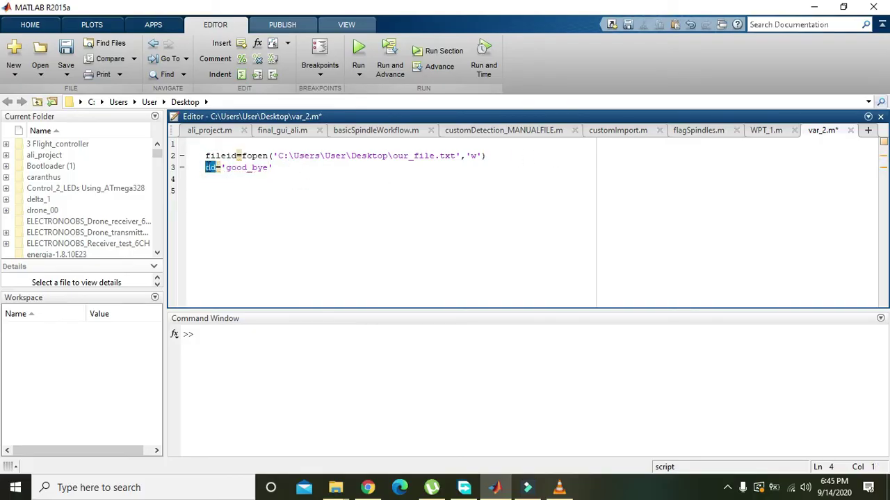
click(230, 168)
click(276, 168)
key(Return)
- Correct fscanf to fprintf on line 4 and enter the arguments fileid,'%c'
text(fsca)
text(nf())
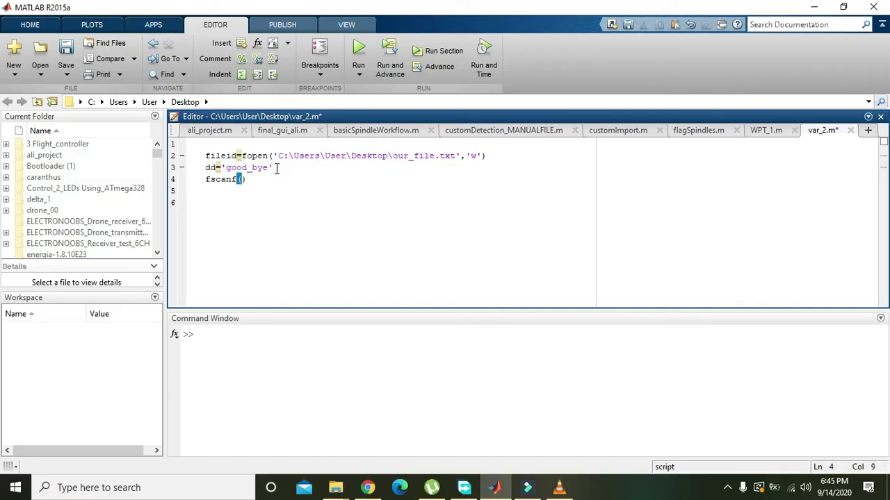
key(Left)
key(Left)
key(Left)
key(BackSpace)
key(BackSpace)
key(BackSpace)
key(BackSpace)
text(print)
key(Right)
key(Right)
text(')
key(BackSpace)
text(fil)
text(eid)
text(,)
text(')
text(%c)
key(Right)
text(,)
- Finish line 4 as fprintf(fileid,'%c',dd)
double_click(290, 178)
click(298, 179)
drag(298, 180, 292, 180)
click(294, 179)
key(Right)
key(Right)
text(,)
click(310, 180)
text(dd)
- Review dd, the %c format and fileid, then save and run var_2.m
double_click(314, 180)
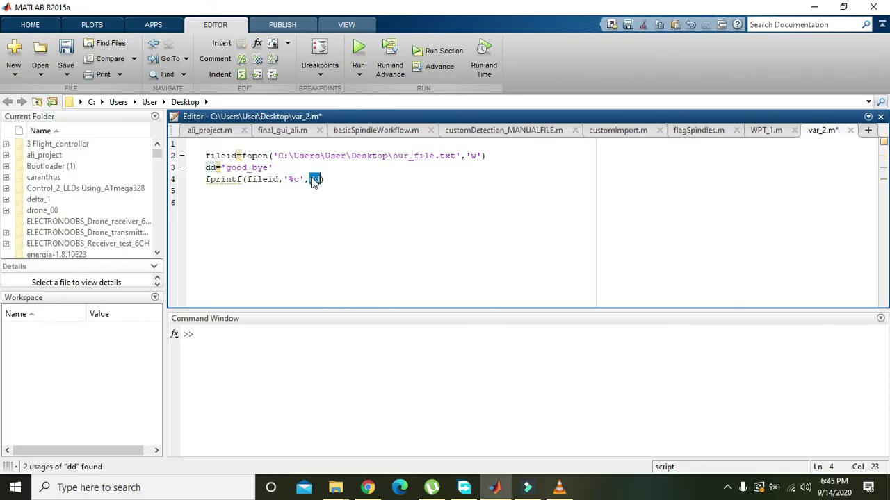
drag(270, 167, 226, 168)
key(Left)
drag(300, 180, 290, 180)
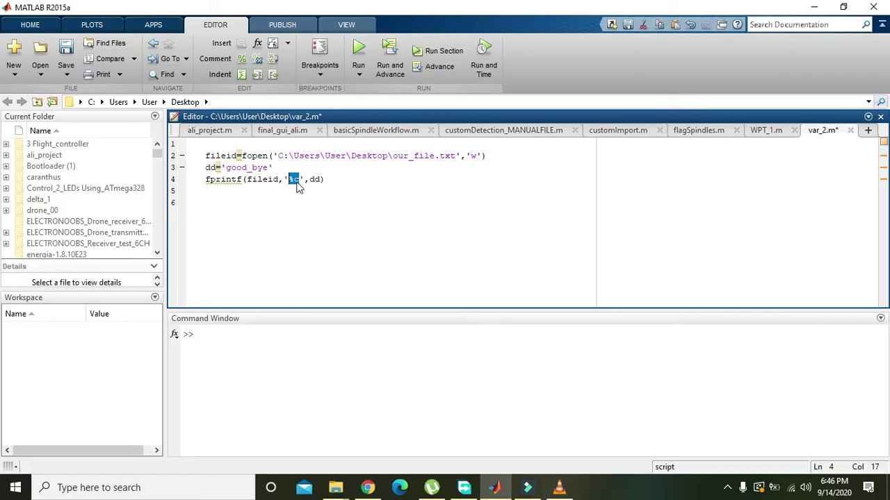
click(297, 180)
drag(300, 180, 288, 180)
click(300, 180)
double_click(291, 179)
mouse_move(278, 180)
mouse_down()
mouse_move(259, 179)
mouse_move(432, 175)
mouse_move(493, 157)
mouse_up()
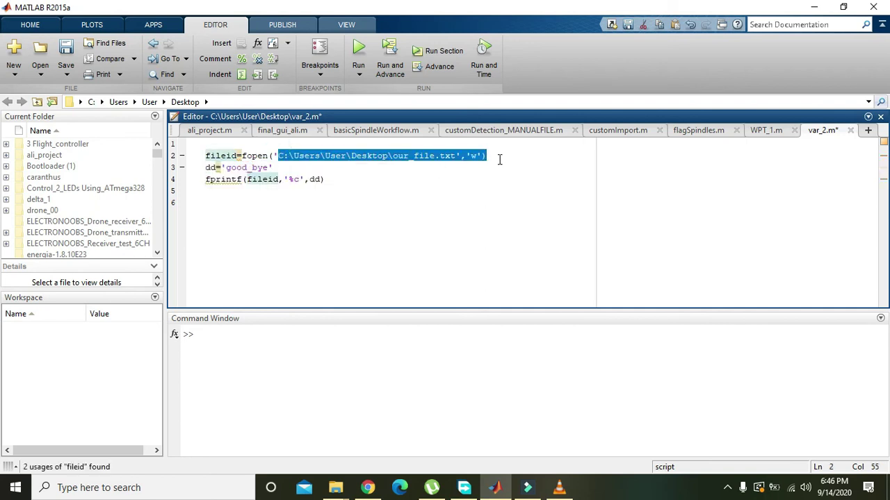
click(358, 59)
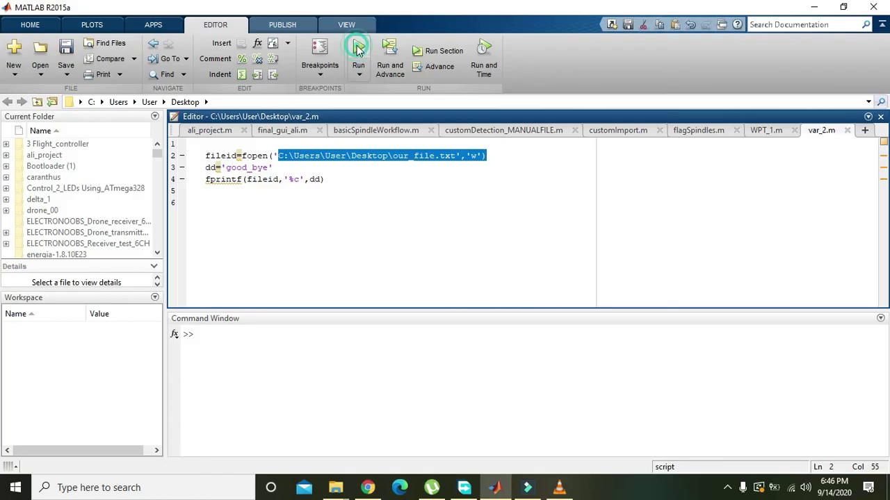
click(512, 245)
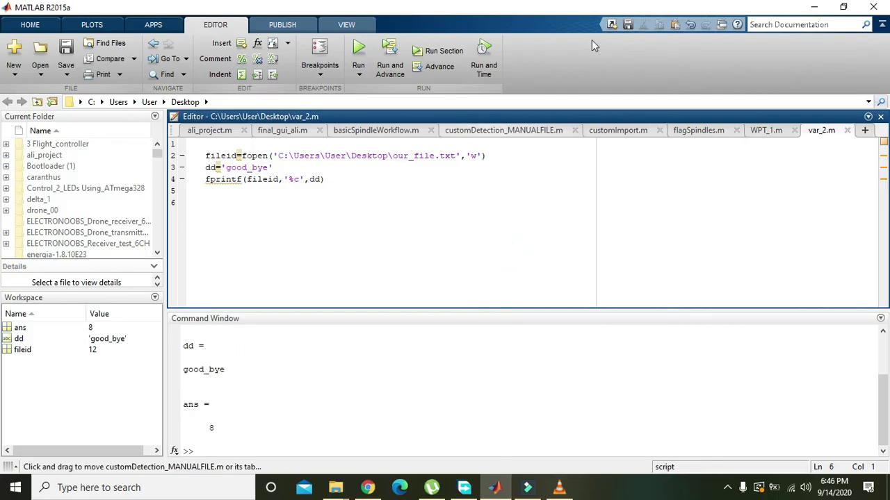
- Open our_file from the desktop in Notepad and confirm it contains good_bye
click(814, 7)
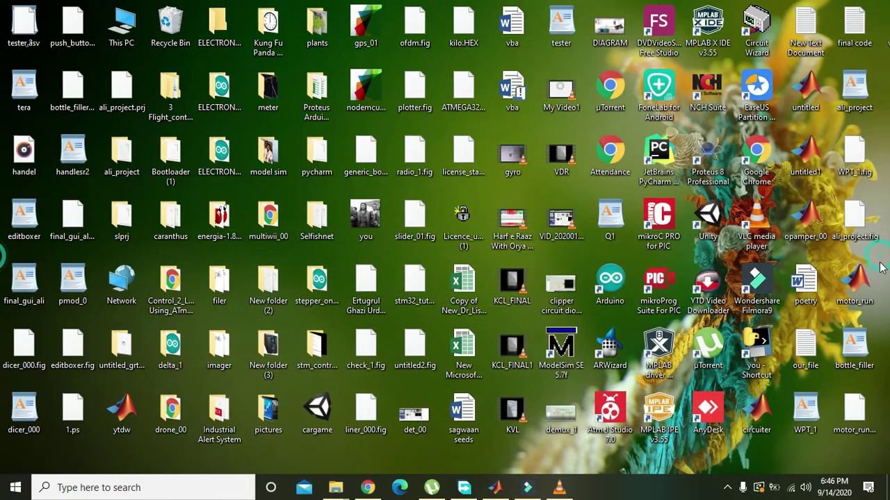
double_click(806, 351)
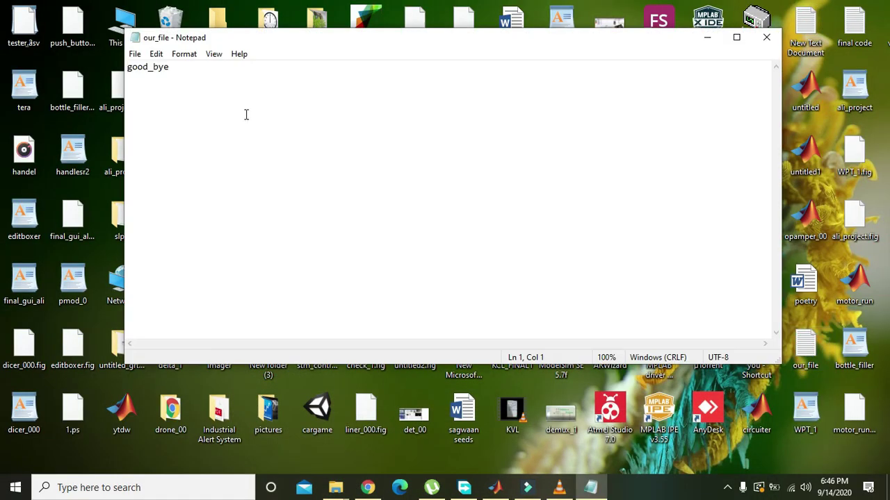
drag(197, 72, 128, 68)
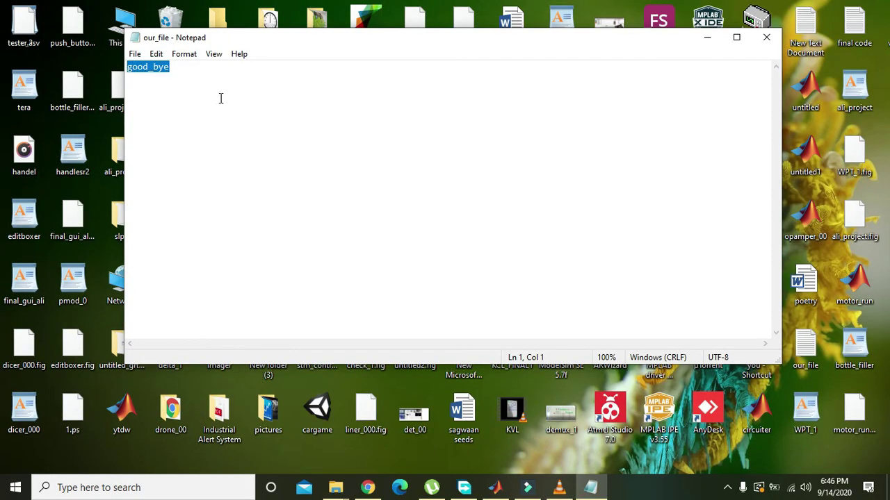
click(220, 98)
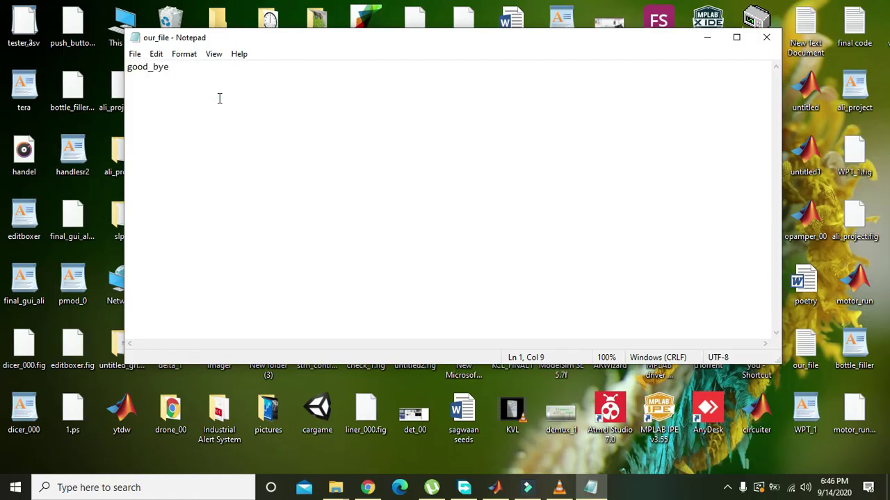